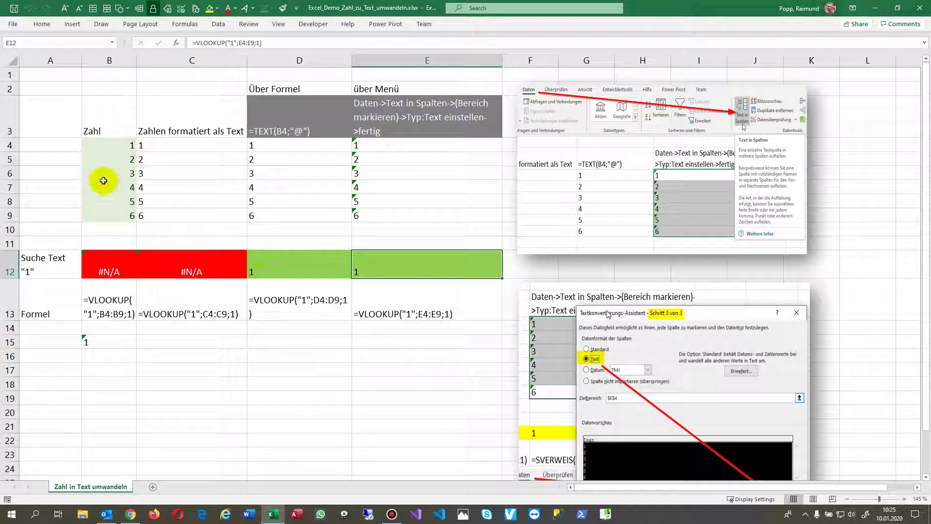
Compare the plain numbers in B4:B9 with the text-formatted numbers in C4:C9
{"action": "left_click", "coordinate": [110, 147]}
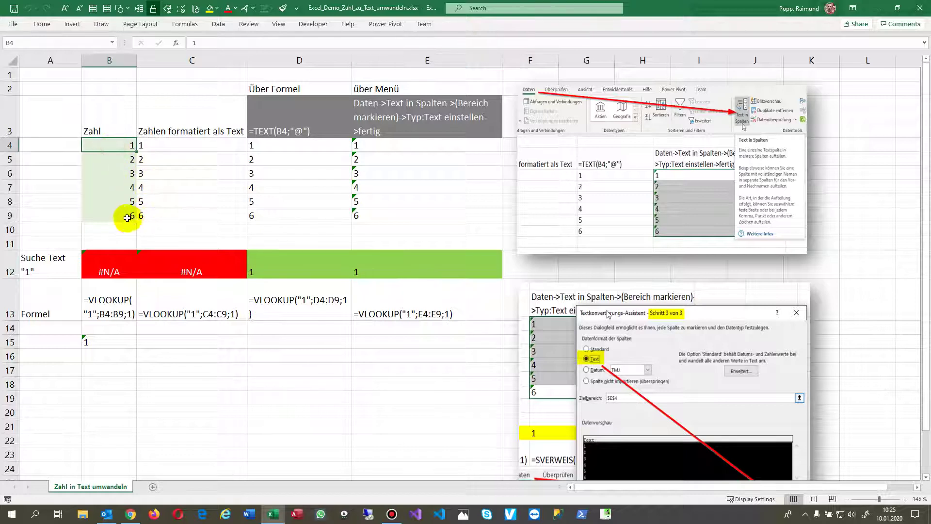
{"action": "left_click_drag", "start_coordinate": [127, 217], "coordinate": [122, 147]}
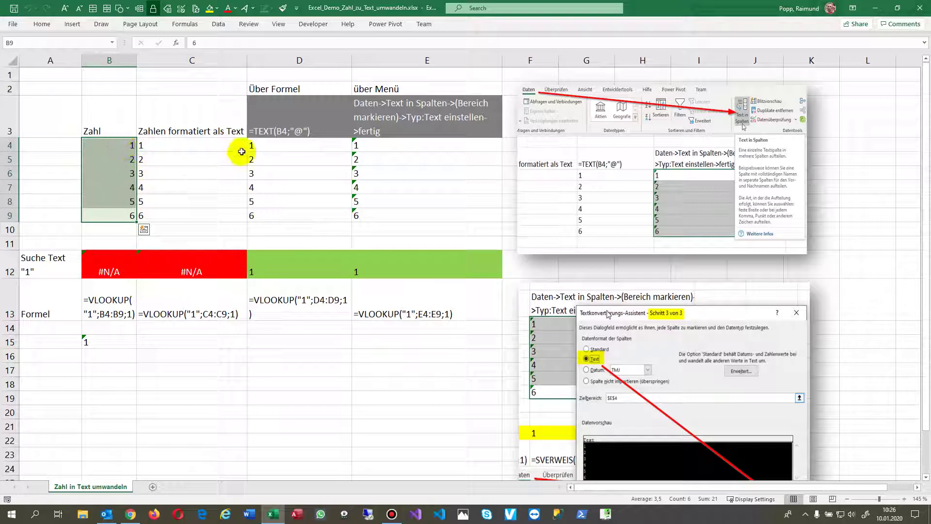
{"action": "left_click_drag", "start_coordinate": [180, 148], "coordinate": [177, 213]}
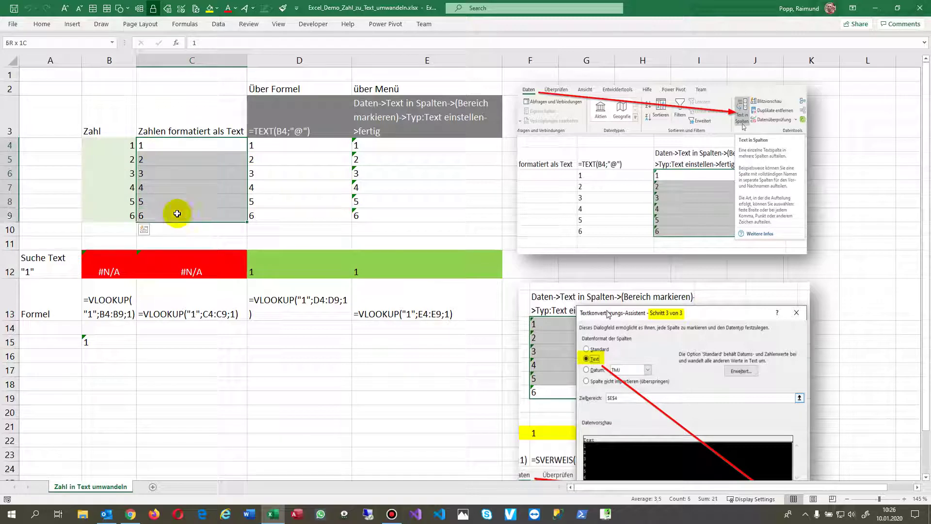
{"action": "left_click_drag", "start_coordinate": [119, 145], "coordinate": [158, 214]}
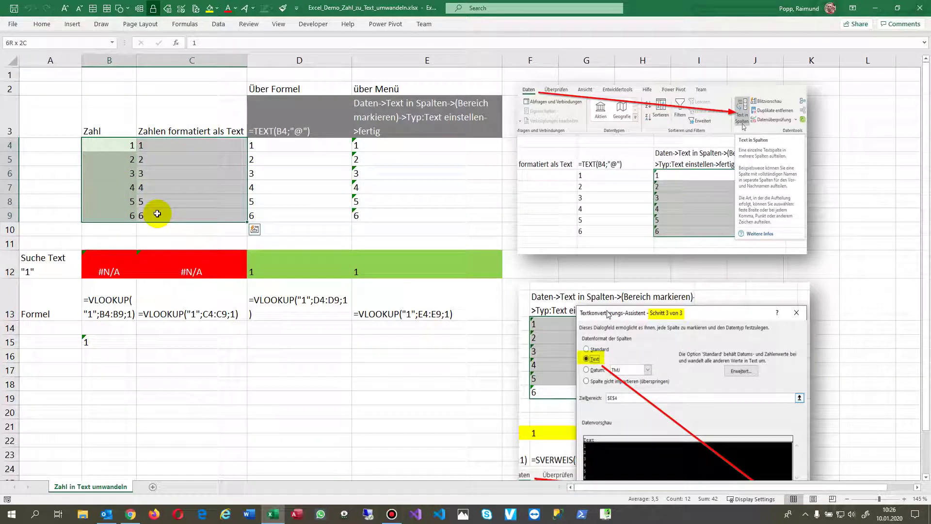
{"action": "left_click", "coordinate": [121, 145]}
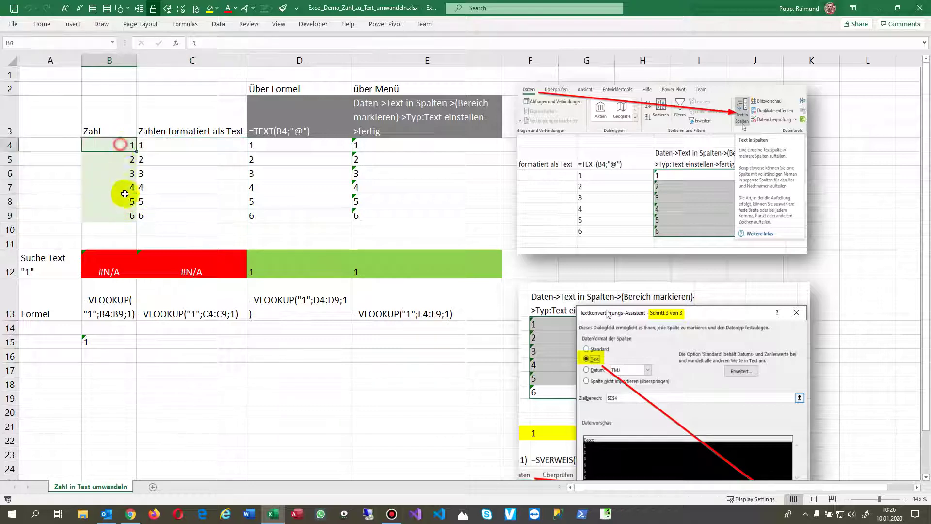
{"action": "left_click_drag", "start_coordinate": [124, 194], "coordinate": [133, 216]}
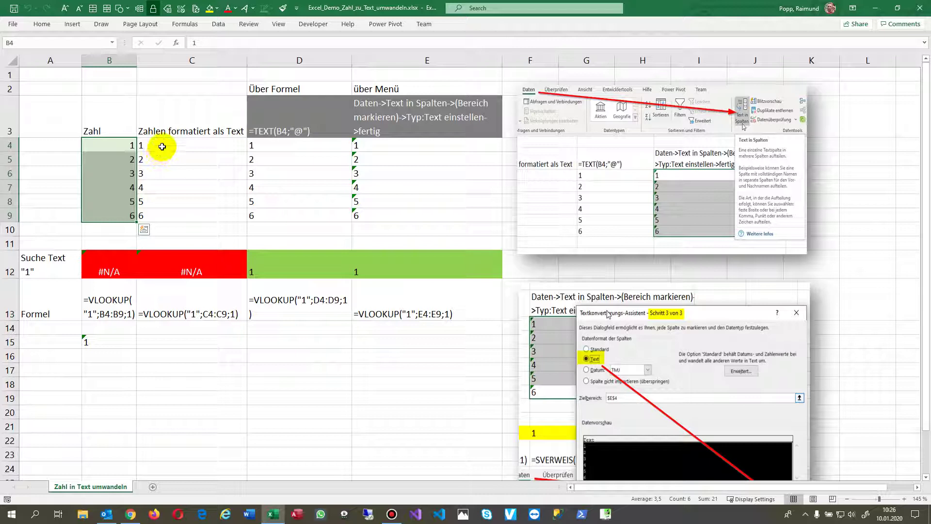
{"action": "left_click_drag", "start_coordinate": [162, 147], "coordinate": [162, 219]}
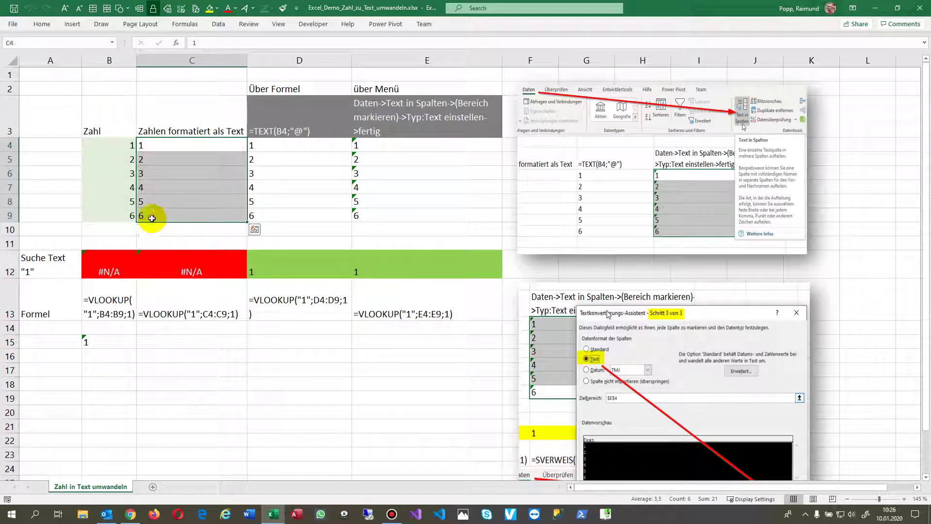
{"action": "left_click", "coordinate": [125, 215]}
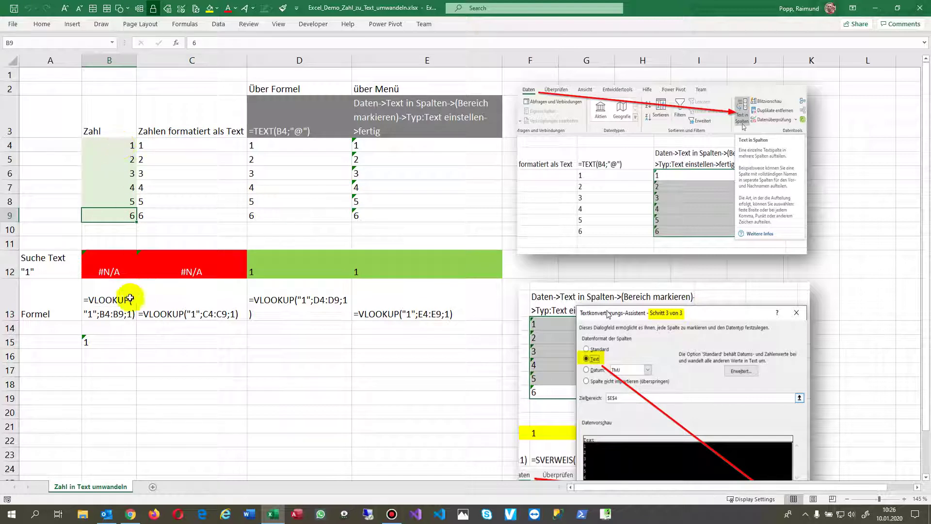
Inspect the formula text in B13, the text value 1 in B15 and the VLOOKUP in B12
{"action": "left_click", "coordinate": [111, 302]}
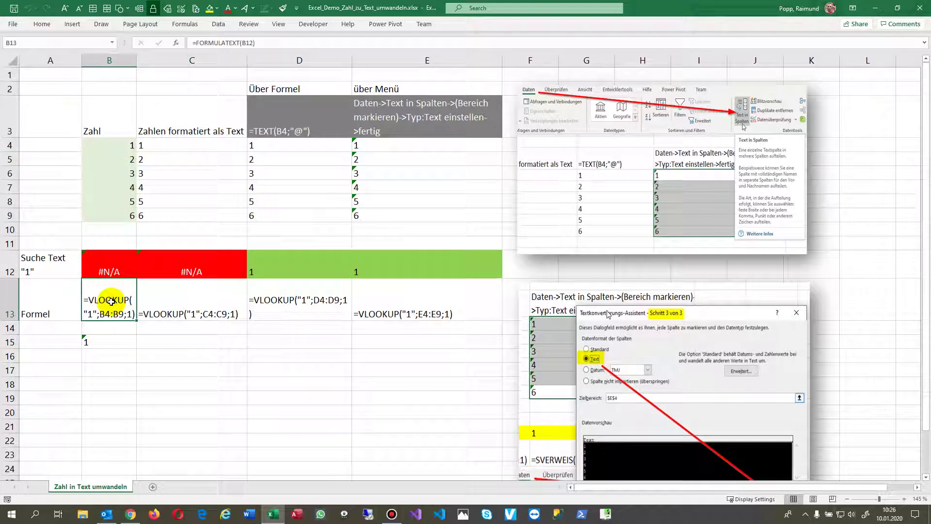
{"action": "left_click", "coordinate": [91, 343]}
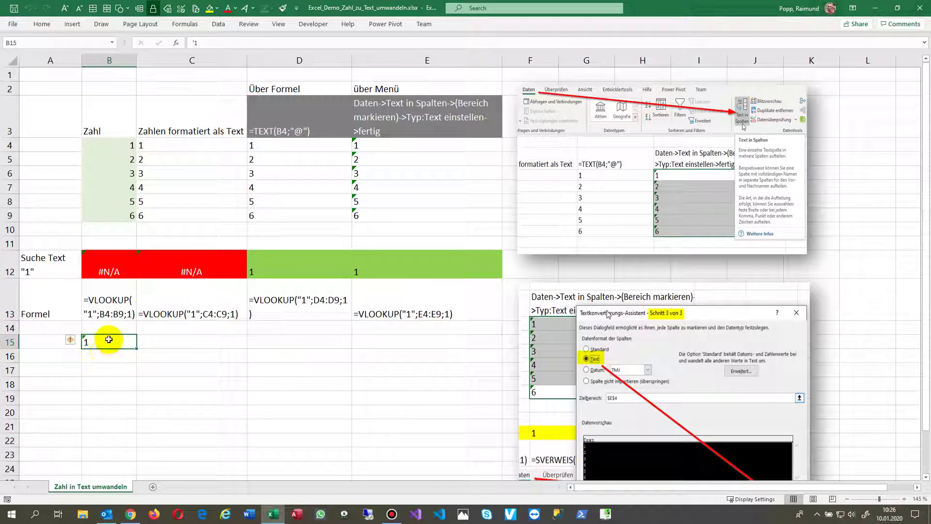
{"action": "left_click", "coordinate": [102, 316]}
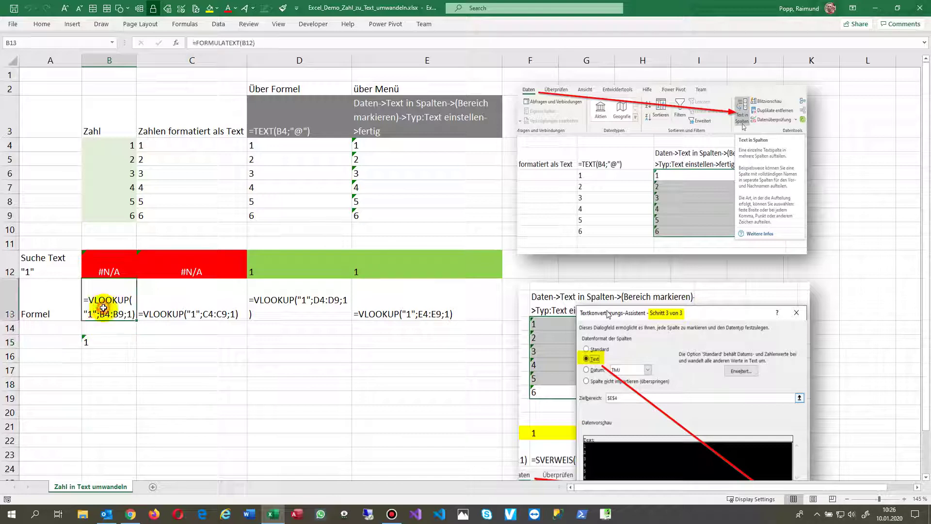
{"action": "left_click", "coordinate": [111, 270]}
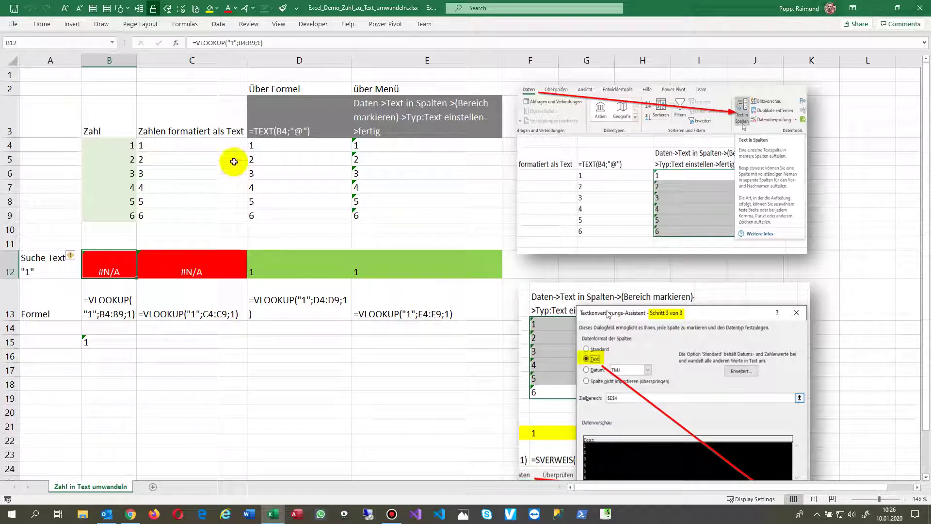
Apply the Text number format to C4:C9 through Format Cells
{"action": "left_click_drag", "start_coordinate": [205, 148], "coordinate": [213, 217]}
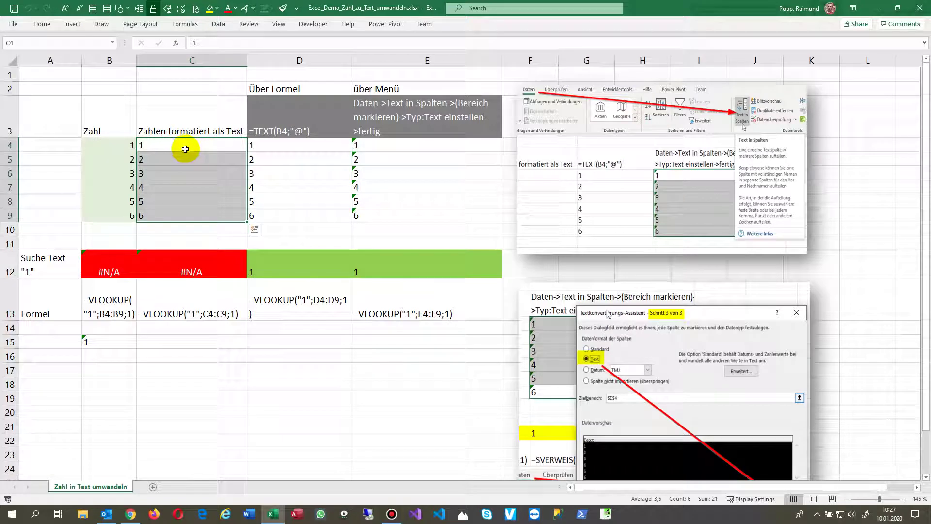
{"action": "right_click", "coordinate": [185, 149]}
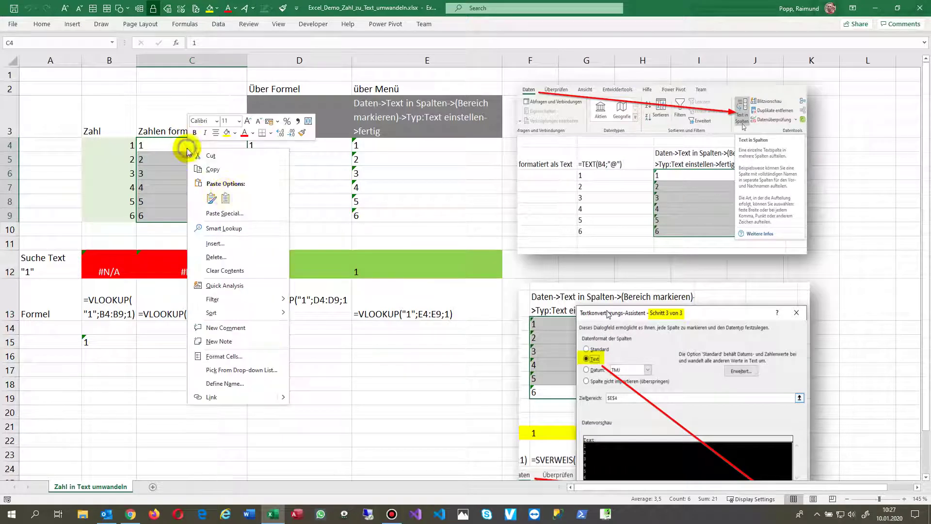
{"action": "left_click", "coordinate": [244, 360]}
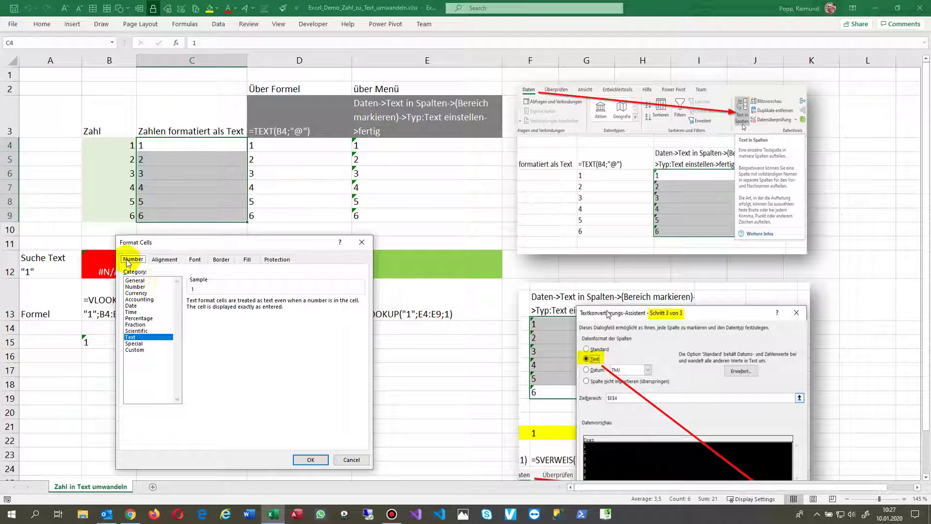
{"action": "left_click", "coordinate": [132, 338]}
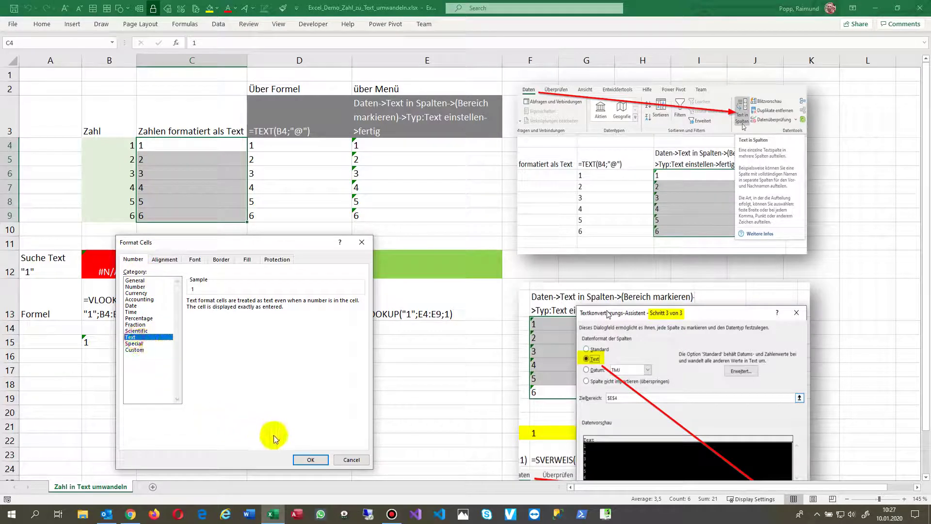
{"action": "left_click", "coordinate": [324, 460]}
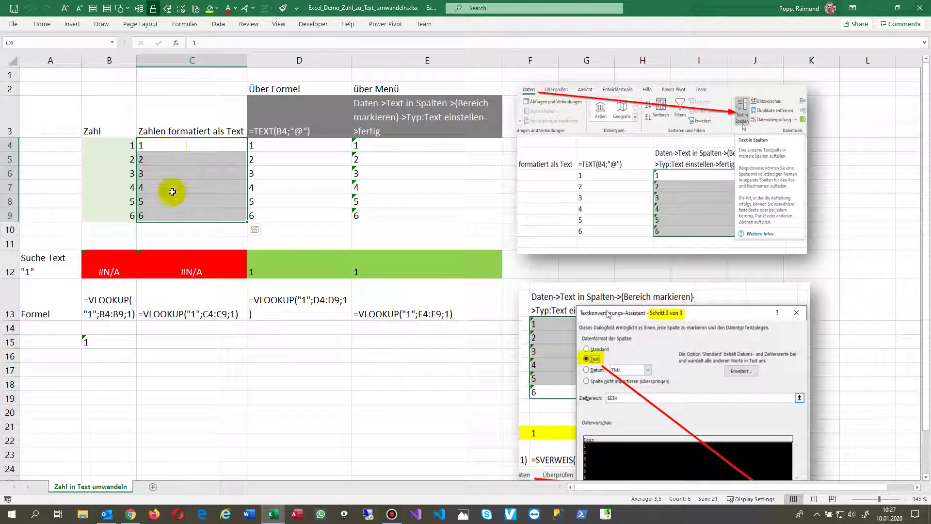
Re-enter the C12 lookup formula to recalculate it, then check the D3 heading formula
{"action": "left_click", "coordinate": [94, 274]}
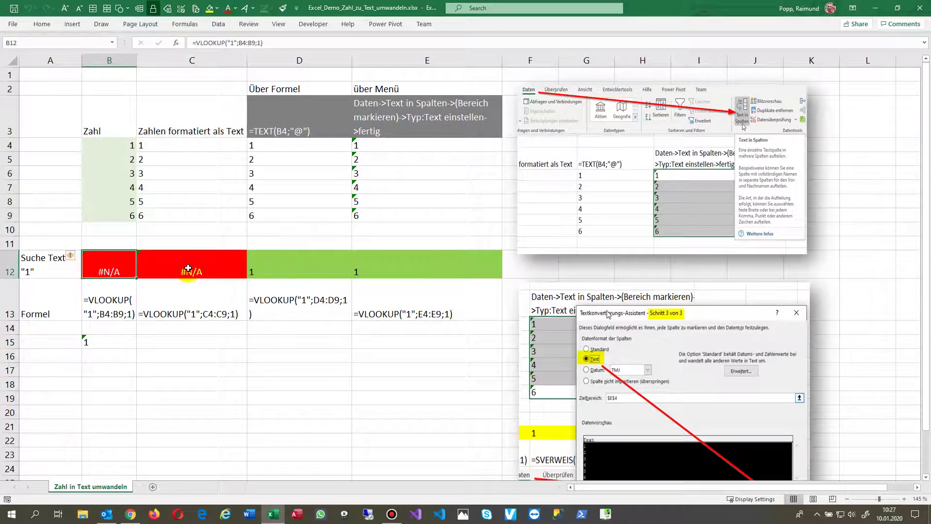
{"action": "left_click", "coordinate": [196, 275]}
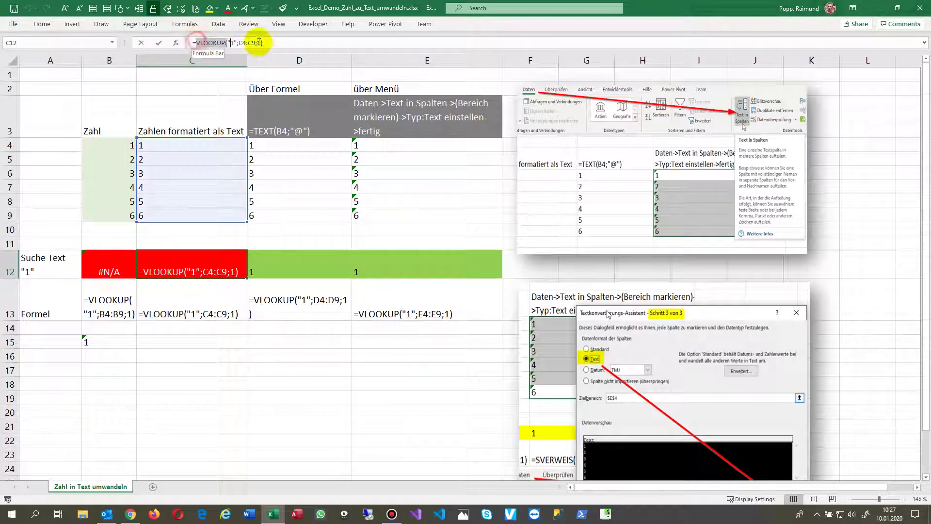
{"action": "left_click_drag", "start_coordinate": [193, 43], "coordinate": [263, 42]}
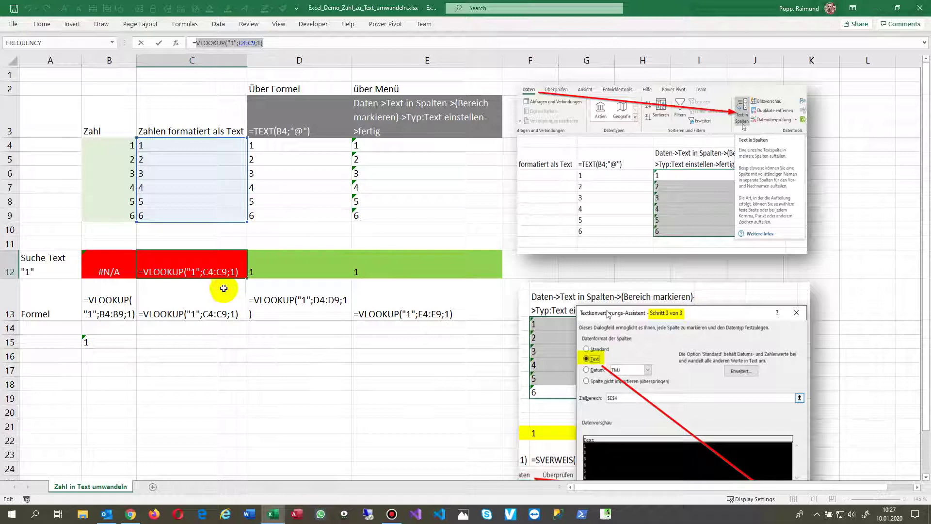
{"action": "key", "text": "Escape"}
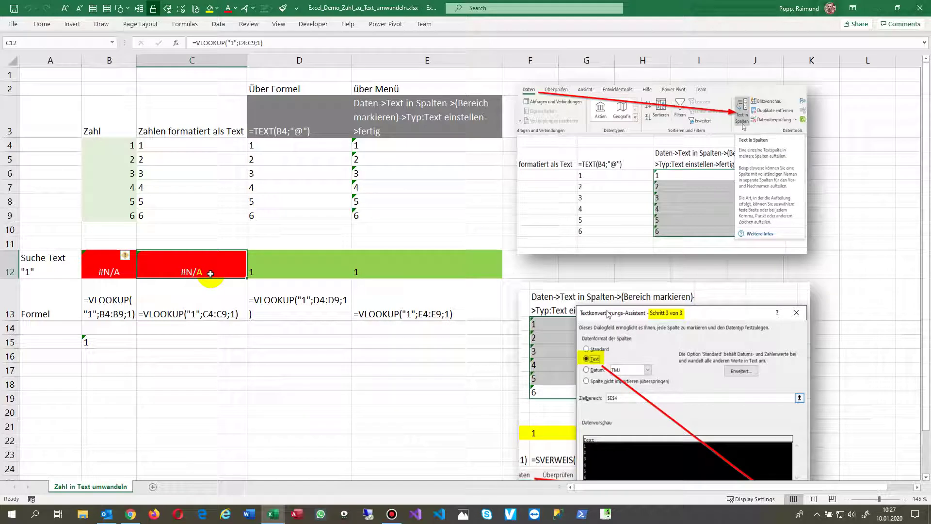
{"action": "left_click", "coordinate": [301, 127]}
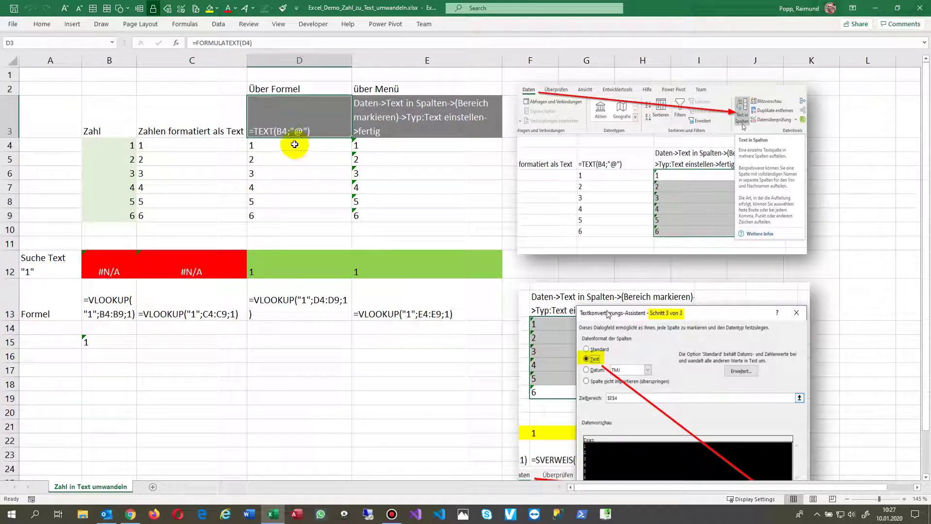
{"action": "left_click", "coordinate": [294, 144]}
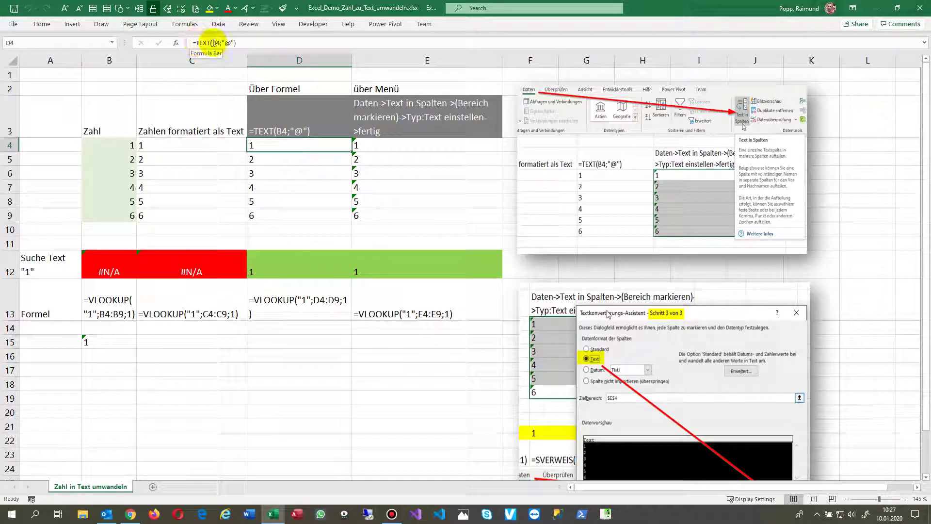
{"action": "double_click", "coordinate": [286, 150]}
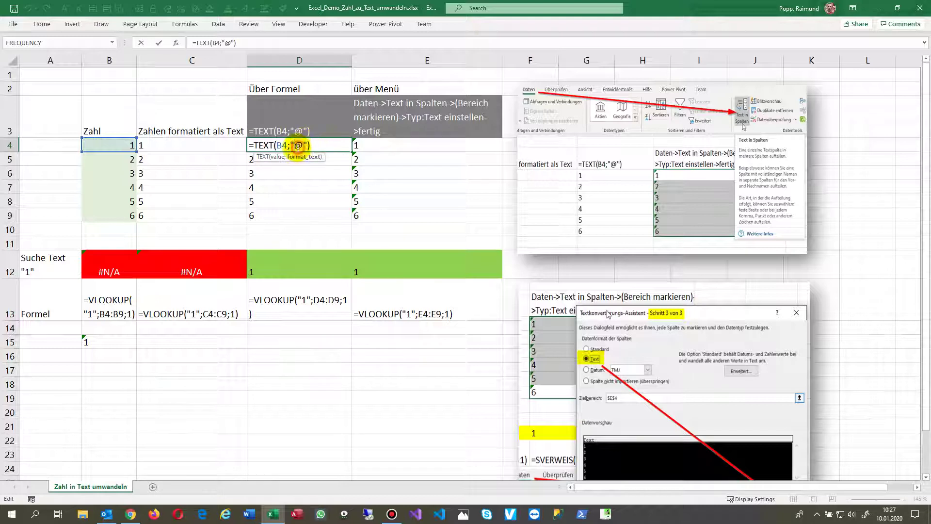
{"action": "left_click", "coordinate": [298, 146]}
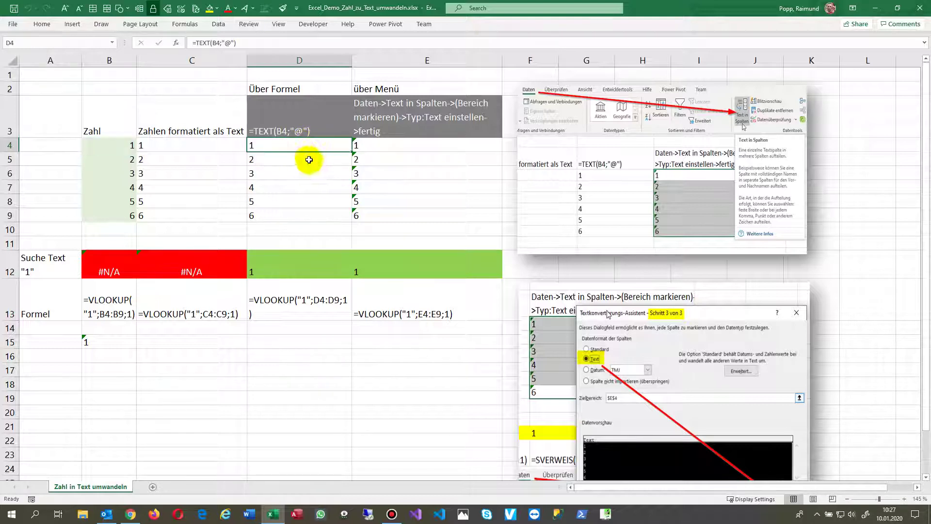
{"action": "left_click_drag", "start_coordinate": [276, 217], "coordinate": [273, 148]}
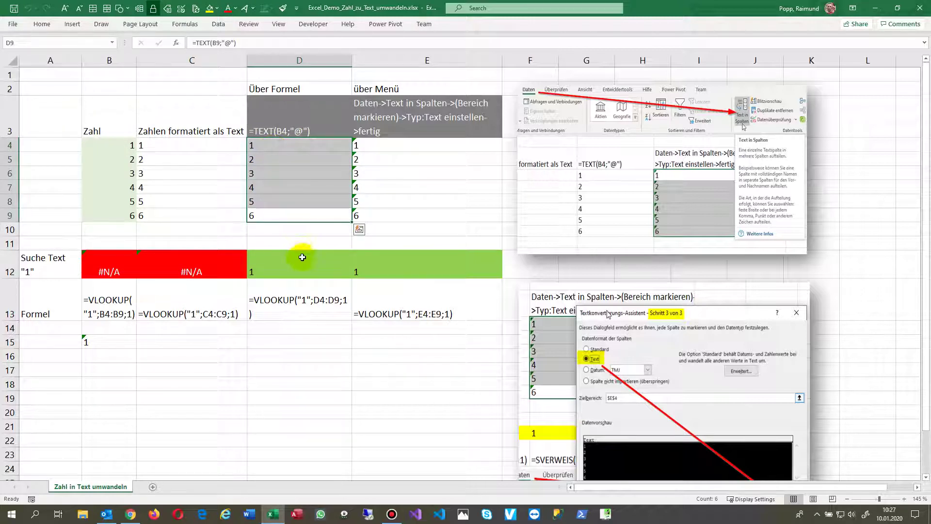
{"action": "left_click", "coordinate": [295, 268]}
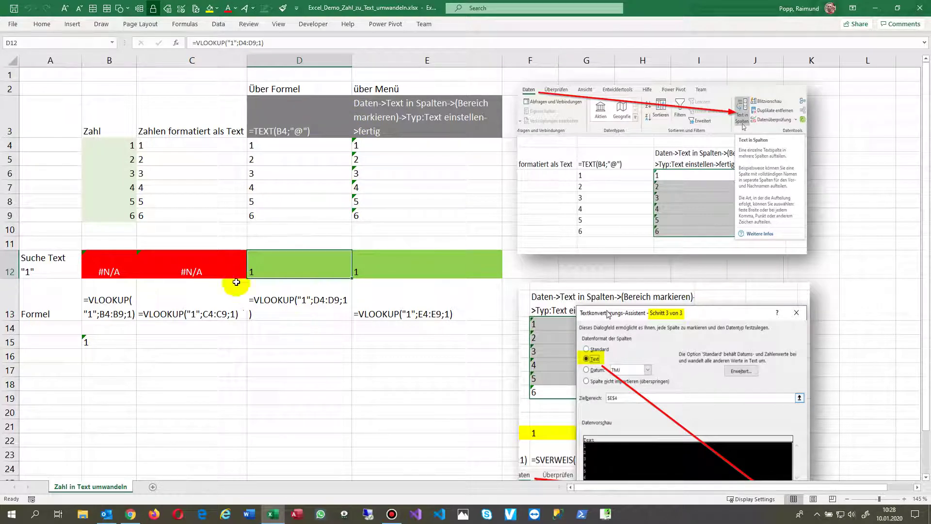
{"action": "left_click", "coordinate": [270, 144]}
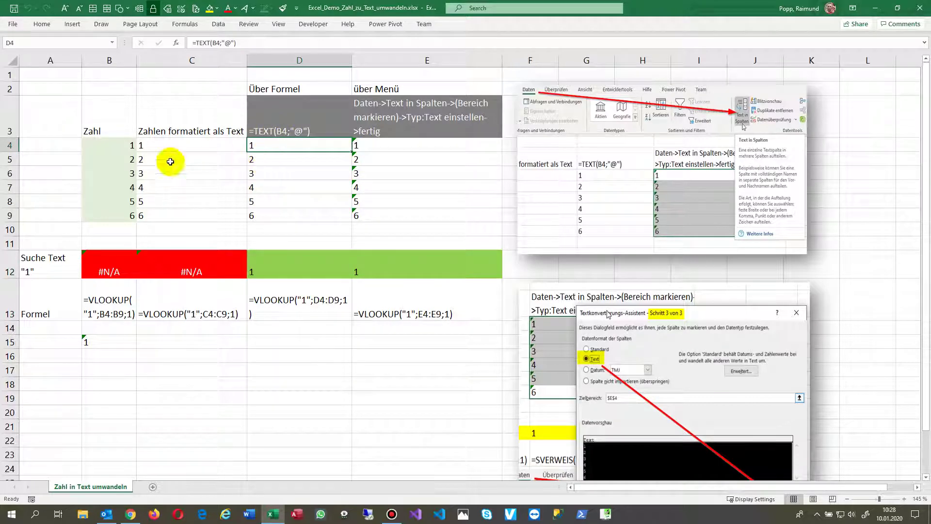
{"action": "left_click", "coordinate": [119, 144]}
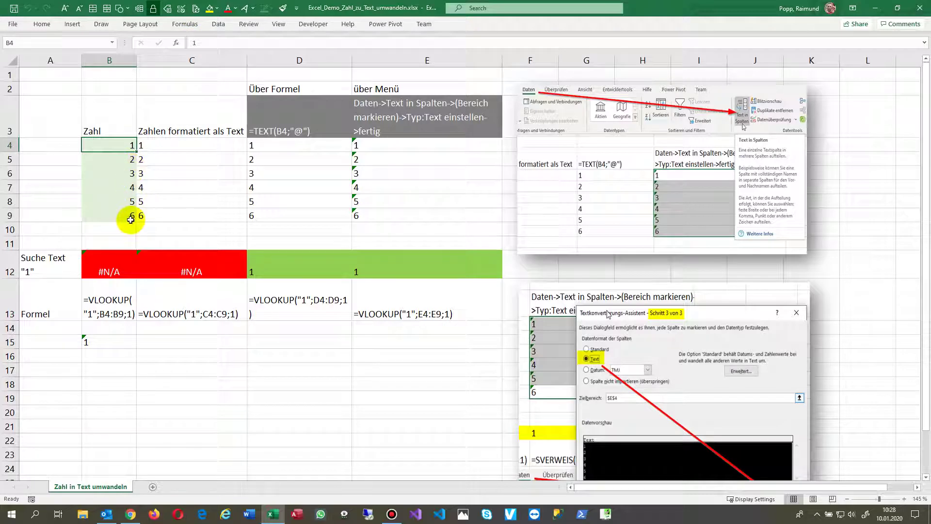
Paste the numbers 1–6 from B4:B9 into E4:E9 as plain values in General format
{"action": "left_click_drag", "start_coordinate": [127, 215], "coordinate": [124, 142]}
{"action": "key", "text": "ctrl+c"}
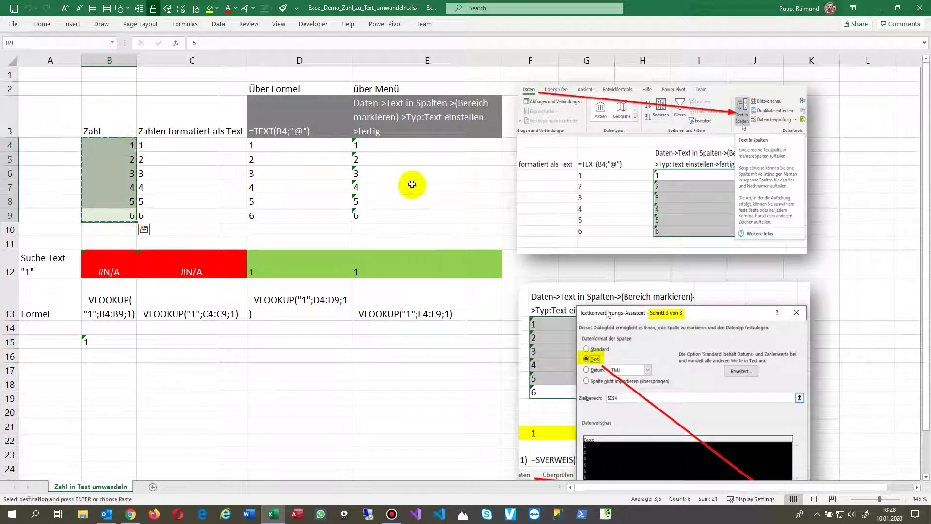
{"action": "left_click_drag", "start_coordinate": [380, 146], "coordinate": [391, 215]}
{"action": "right_click", "coordinate": [390, 215]}
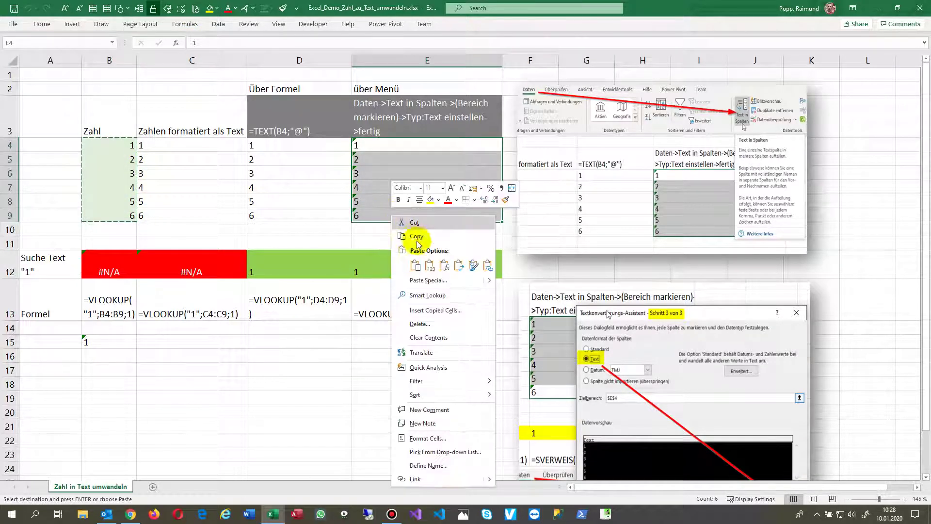
{"action": "left_click", "coordinate": [426, 264]}
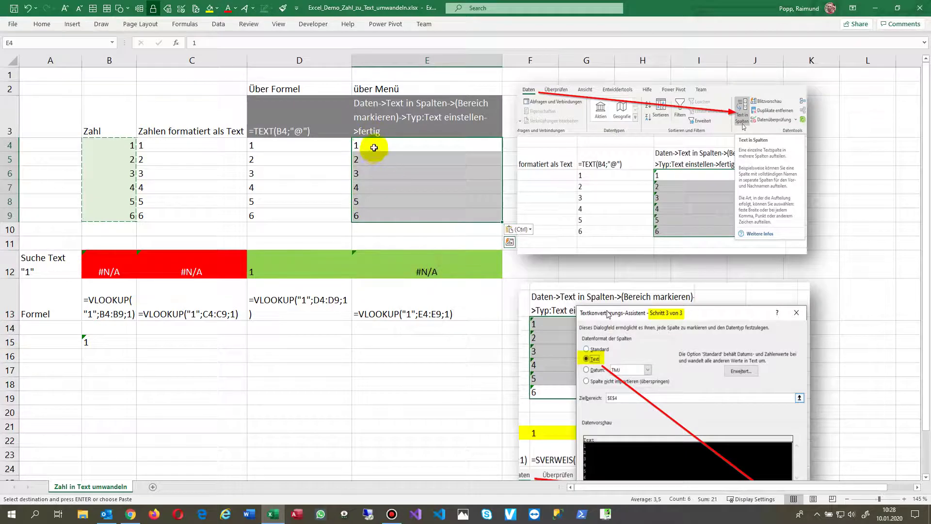
{"action": "key", "text": "ctrl+1"}
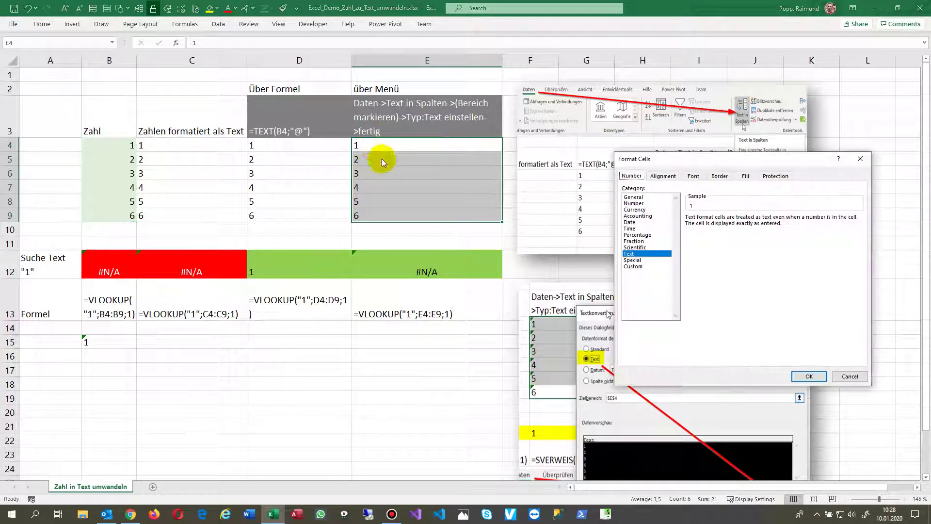
{"action": "left_click", "coordinate": [633, 197]}
{"action": "left_click", "coordinate": [809, 377]}
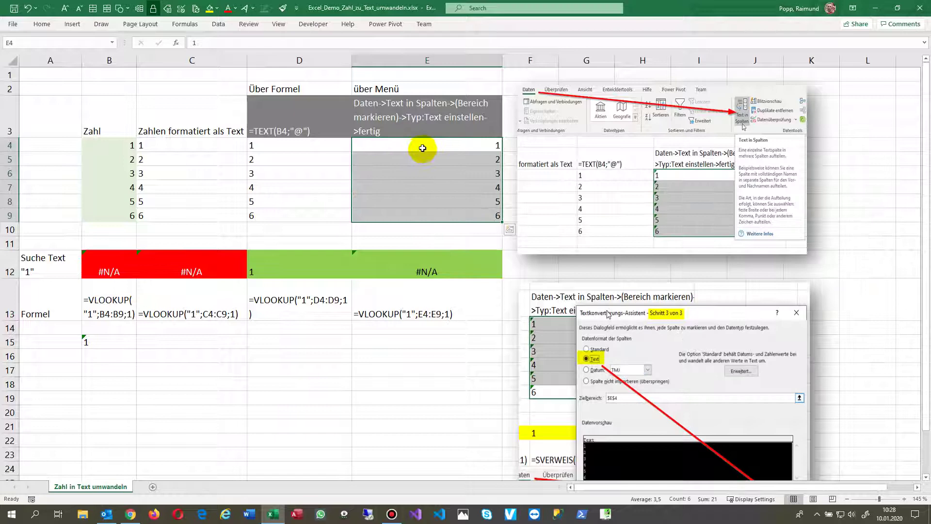
{"action": "left_click", "coordinate": [464, 148]}
Run Text to Columns on E4:E9 with Text column data format, then check E12 returns 1
{"action": "left_click_drag", "start_coordinate": [458, 216], "coordinate": [448, 145]}
{"action": "left_click", "coordinate": [219, 23]}
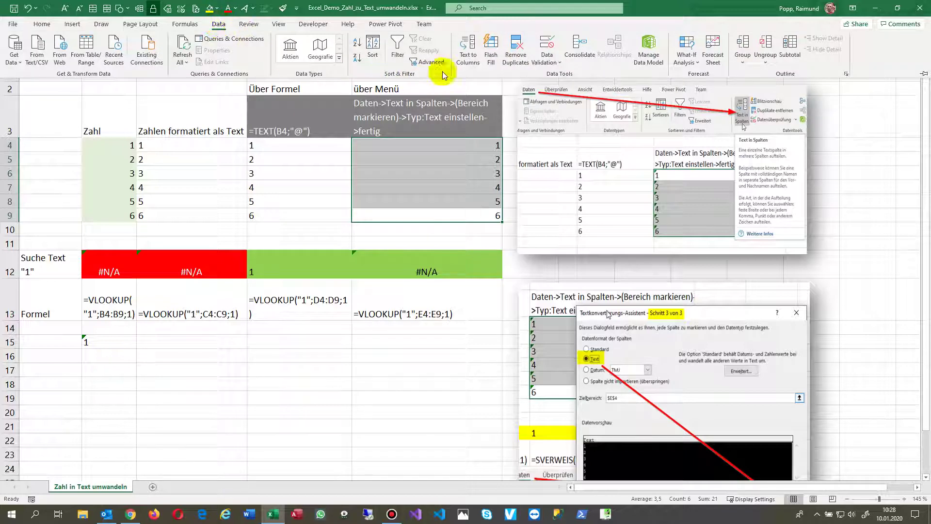
{"action": "left_click", "coordinate": [466, 57]}
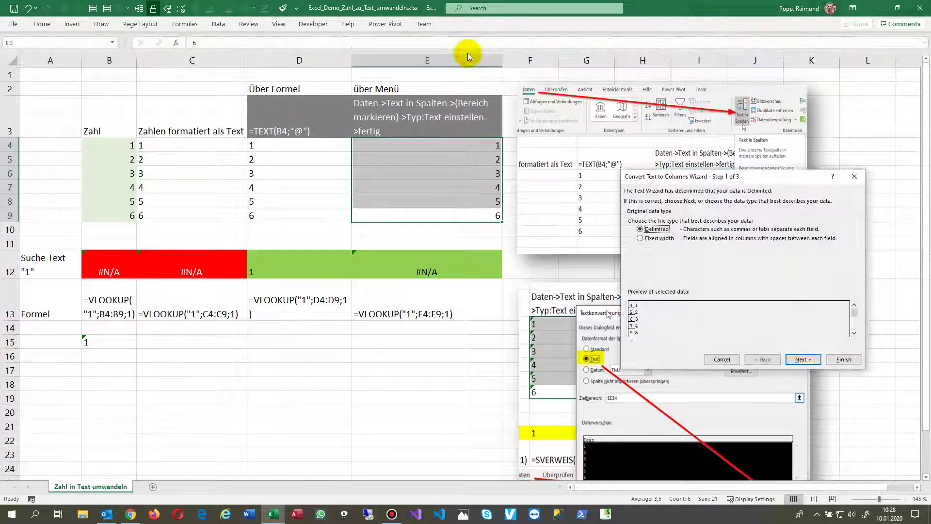
{"action": "left_click_drag", "start_coordinate": [625, 174], "coordinate": [185, 71]}
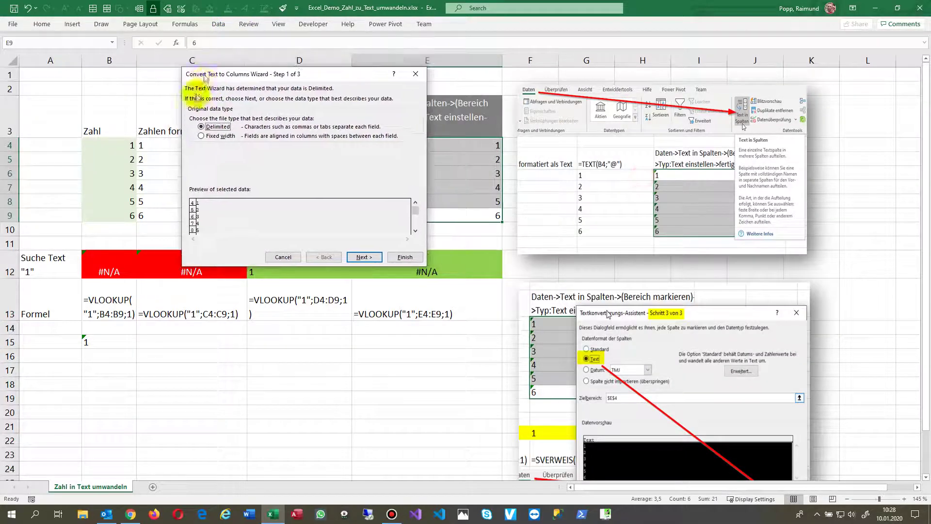
{"action": "left_click", "coordinate": [364, 257]}
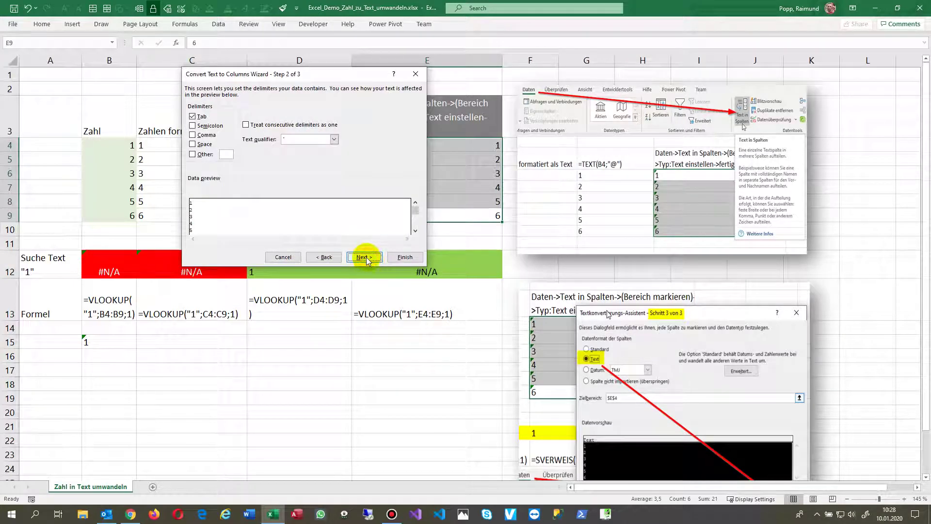
{"action": "left_click", "coordinate": [365, 257]}
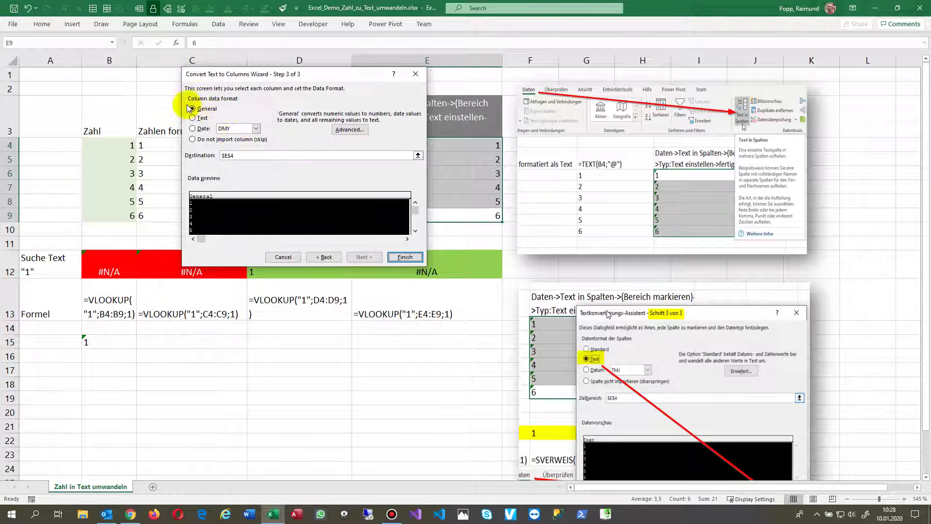
{"action": "left_click", "coordinate": [196, 118]}
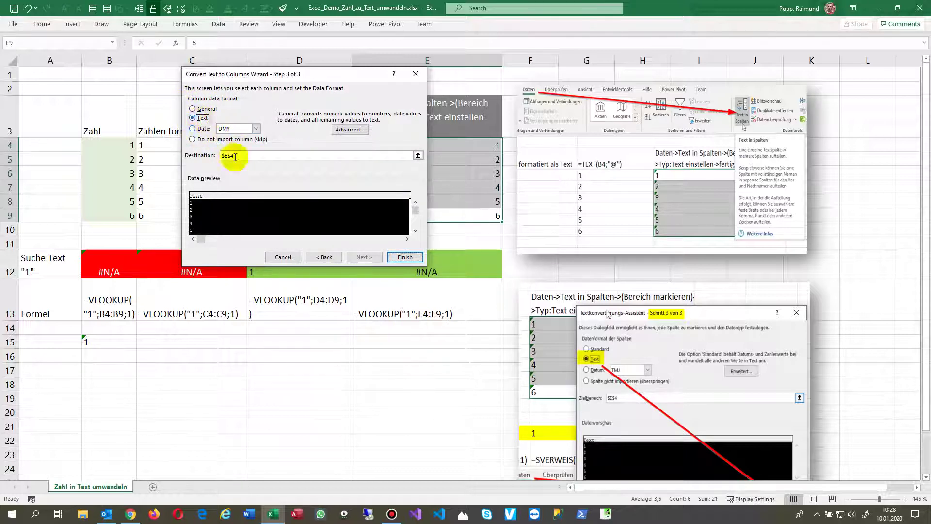
{"action": "left_click", "coordinate": [403, 261]}
{"action": "left_click", "coordinate": [387, 267]}
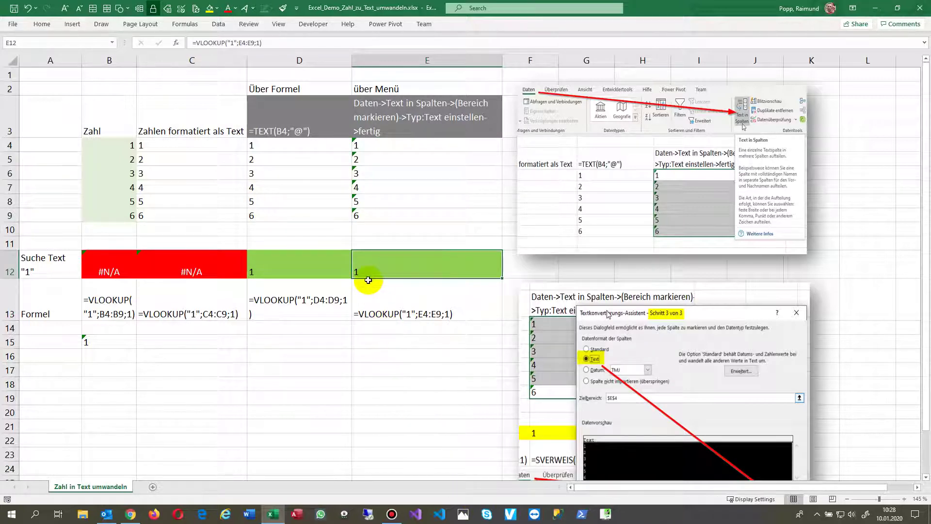
Switch to Chrome, maximize the browser window and close the ad banner
{"action": "key", "text": "alt+Tab"}
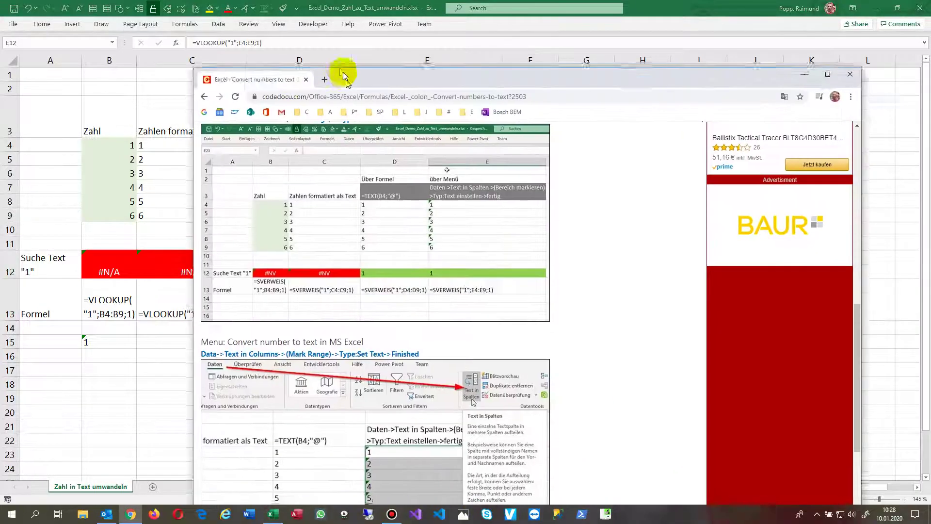
{"action": "double_click", "coordinate": [313, 38]}
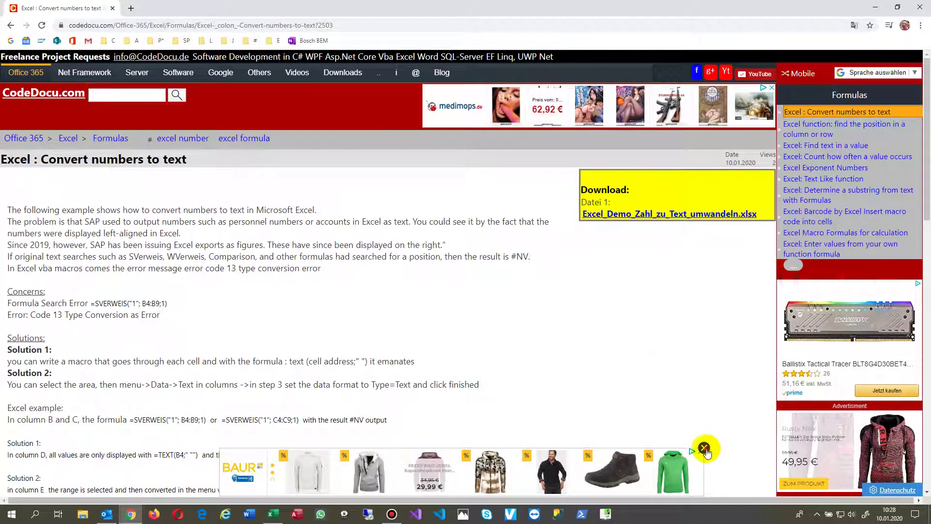
{"action": "left_click", "coordinate": [704, 448]}
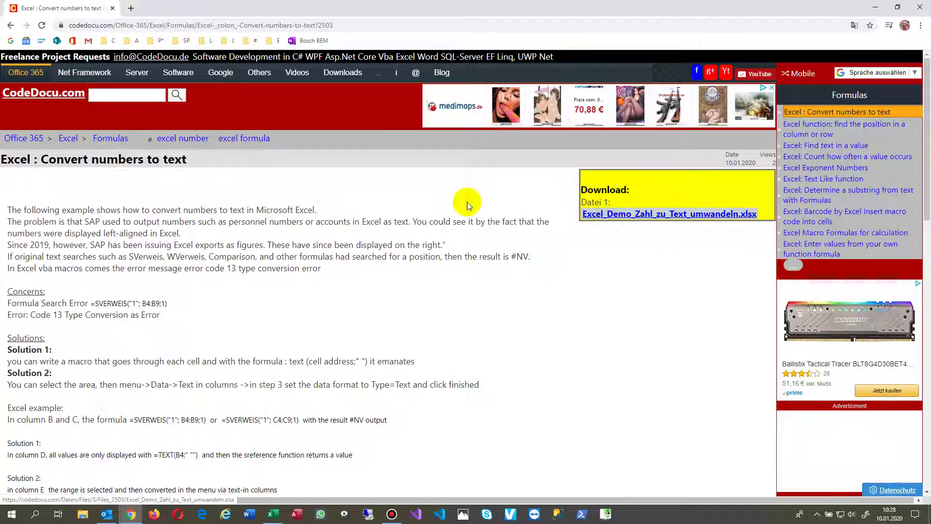
Scroll through the article's example sheet and Text to Columns steps
{"action": "scroll", "coordinate": [147, 249], "scroll_direction": "down", "scroll_amount": 1}
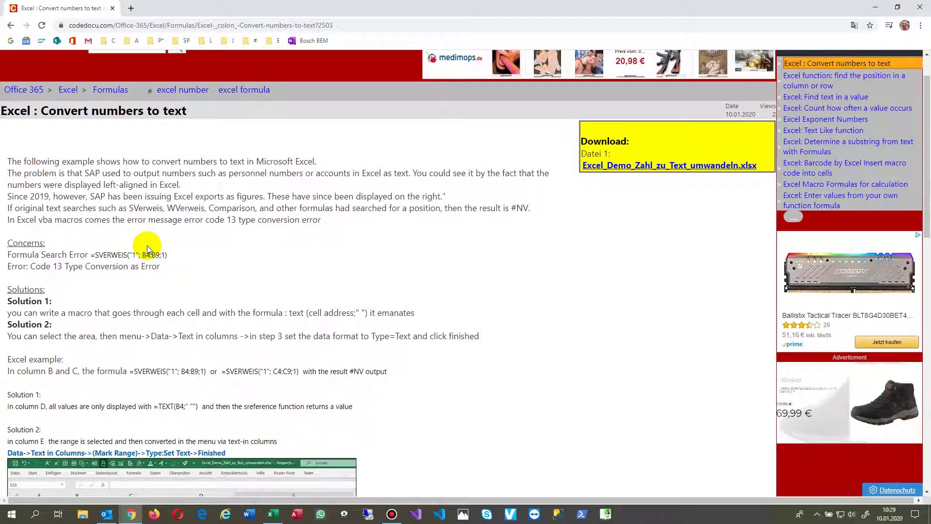
{"action": "scroll", "coordinate": [147, 246], "scroll_direction": "down", "scroll_amount": 2}
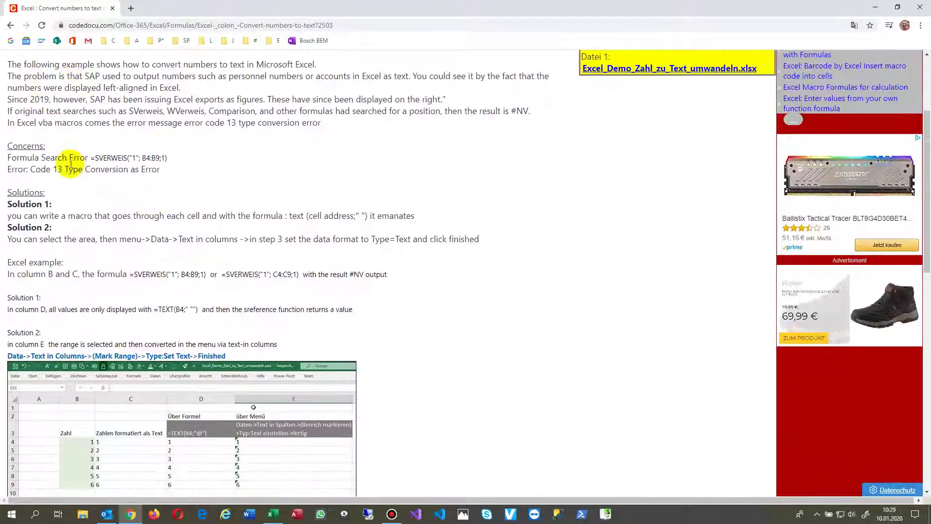
{"action": "scroll", "coordinate": [146, 279], "scroll_direction": "down", "scroll_amount": 8}
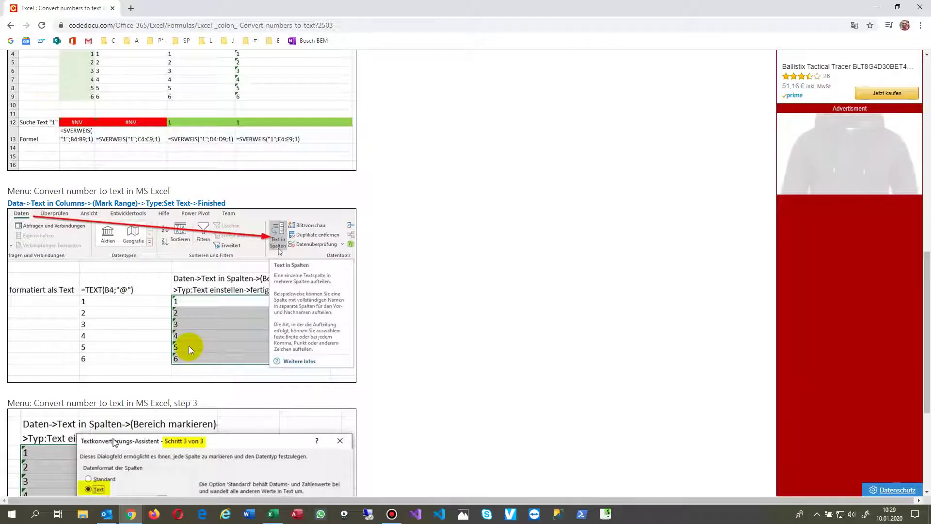
{"action": "scroll", "coordinate": [188, 346], "scroll_direction": "down", "scroll_amount": 5}
{"action": "scroll", "coordinate": [209, 330], "scroll_direction": "up", "scroll_amount": 15}
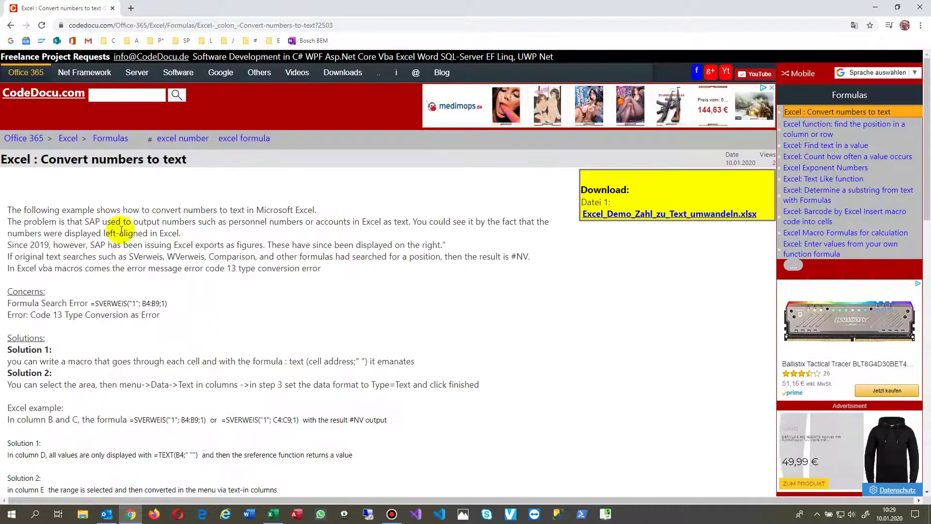
{"action": "scroll", "coordinate": [591, 324], "scroll_direction": "down", "scroll_amount": 1}
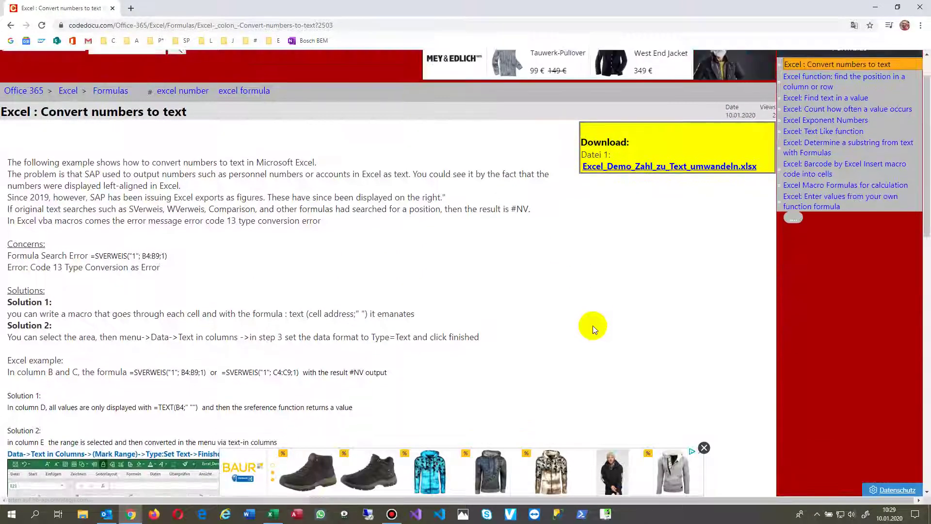
{"action": "scroll", "coordinate": [593, 325], "scroll_direction": "up", "scroll_amount": 1}
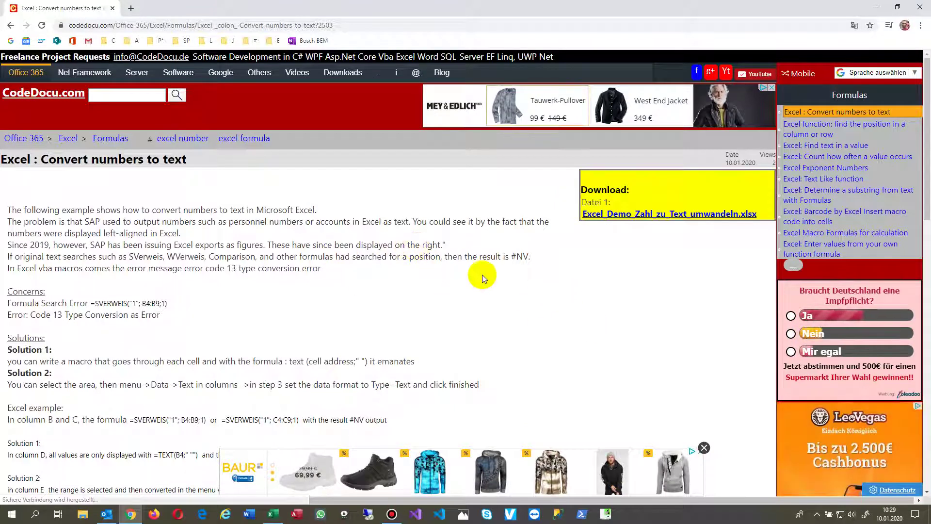
{"action": "scroll", "coordinate": [262, 362], "scroll_direction": "down", "scroll_amount": 3}
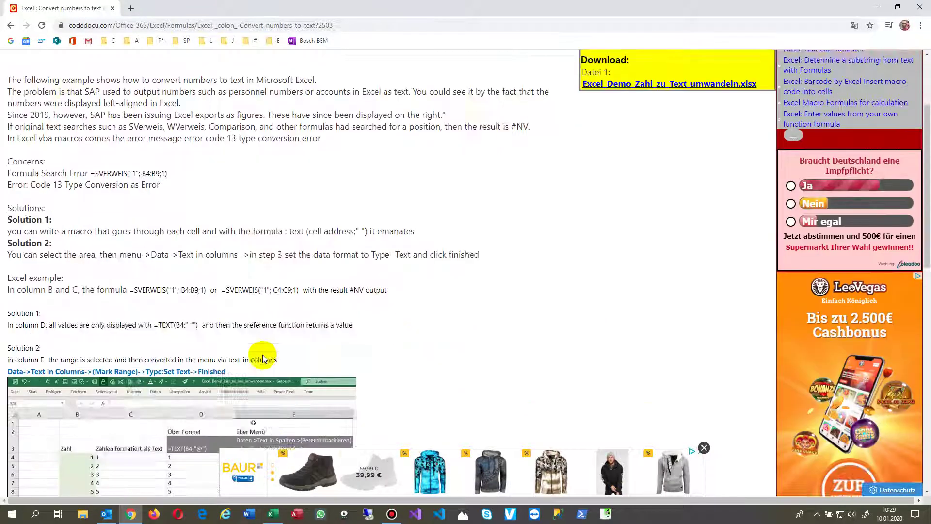
{"action": "scroll", "coordinate": [263, 360], "scroll_direction": "down", "scroll_amount": 3}
{"action": "scroll", "coordinate": [181, 348], "scroll_direction": "down", "scroll_amount": 1}
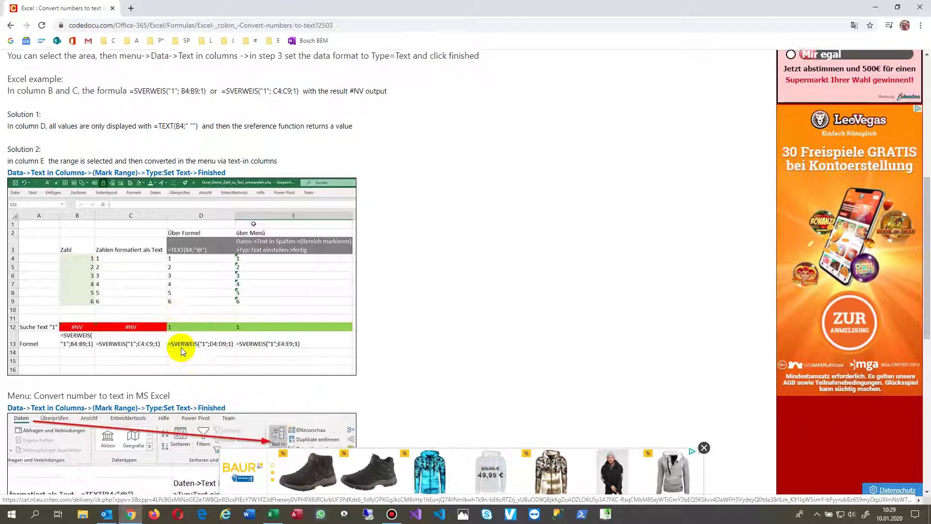
{"action": "scroll", "coordinate": [182, 348], "scroll_direction": "down", "scroll_amount": 4}
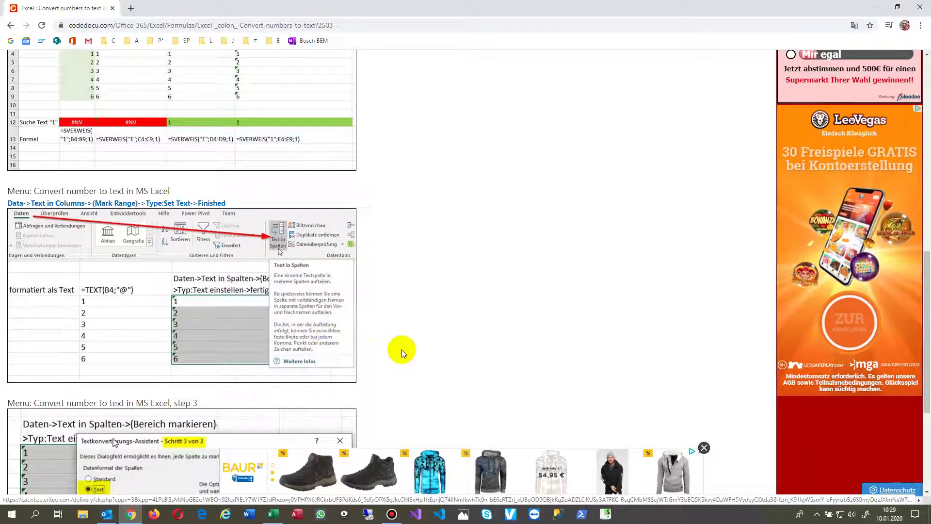